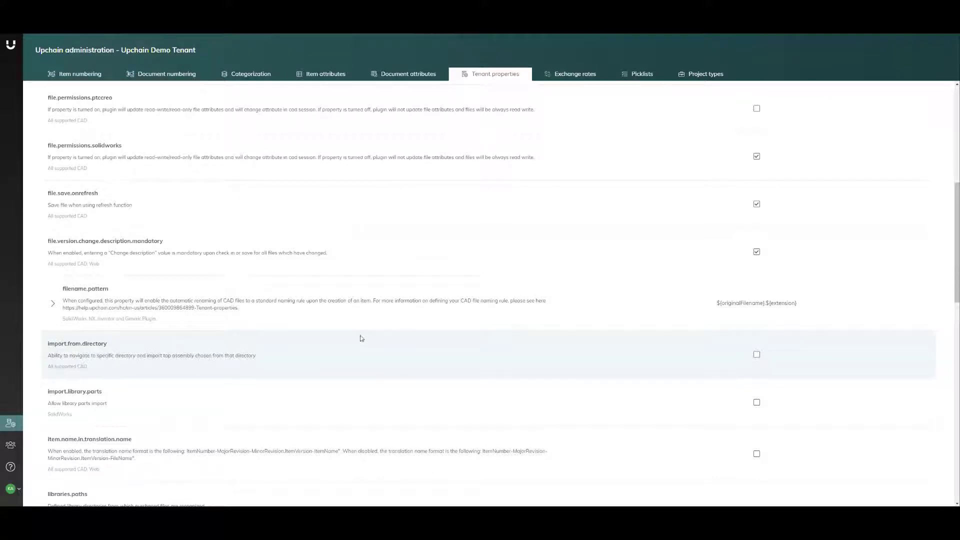
Review the filename.pattern property and its renaming description, then show the Item numbering rules.
left_click(362, 341)
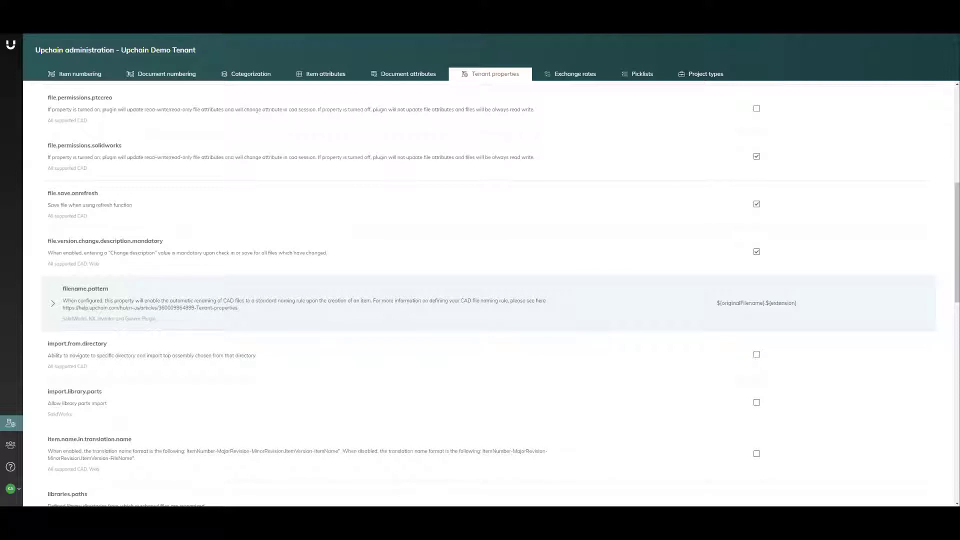
left_click_drag(62, 289, 110, 291)
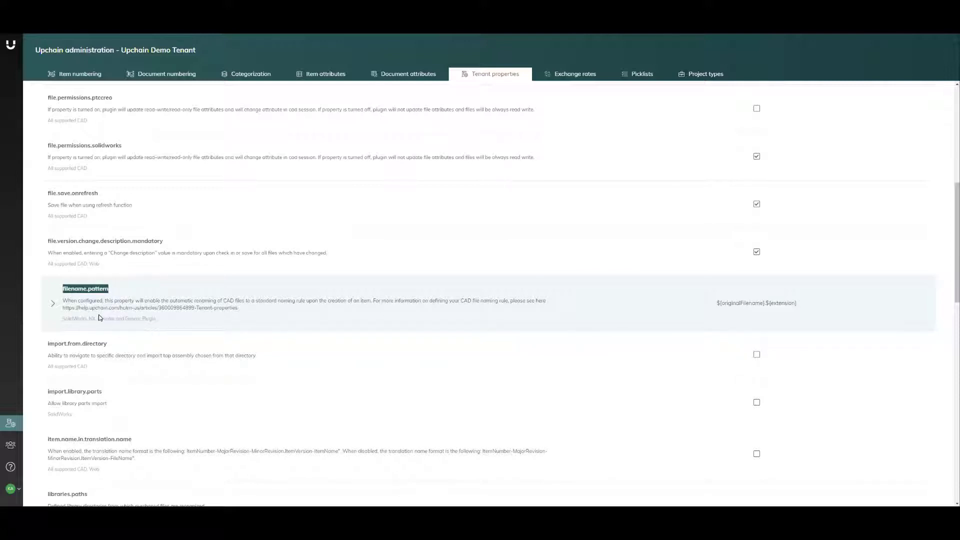
left_click(267, 307)
left_click_drag(234, 300, 372, 304)
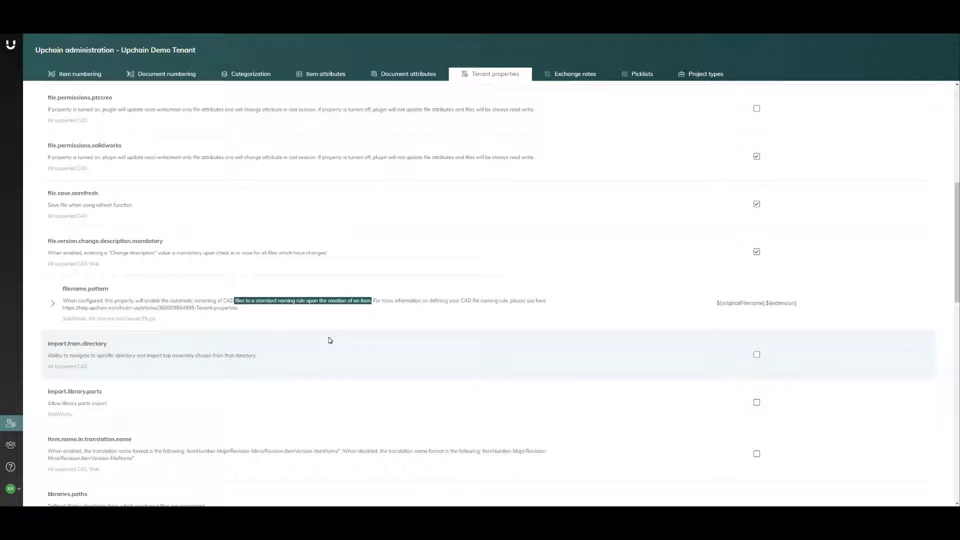
right_click(77, 74)
left_click(230, 151)
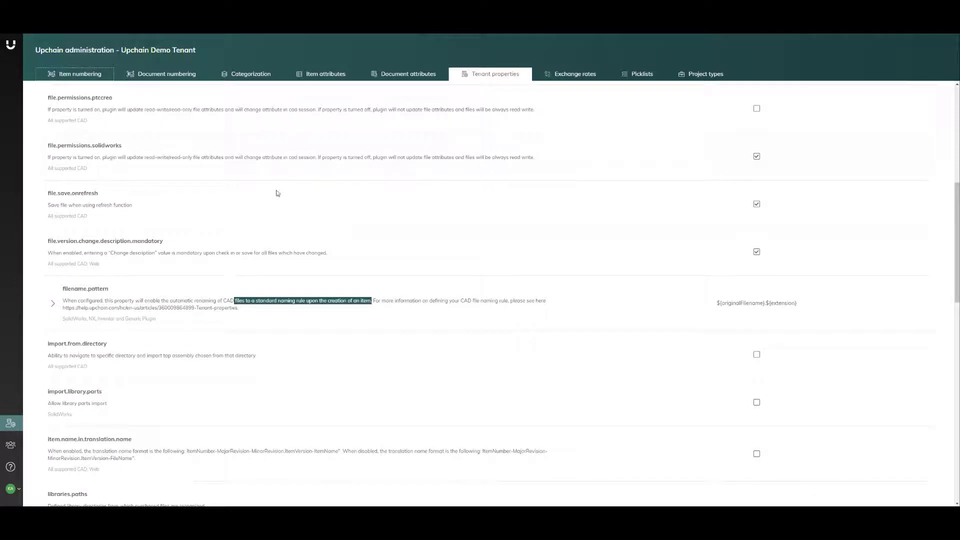
Return to Tenant properties and select the help article link in the filename.pattern description.
left_click(159, 271)
left_click_drag(62, 289, 245, 312)
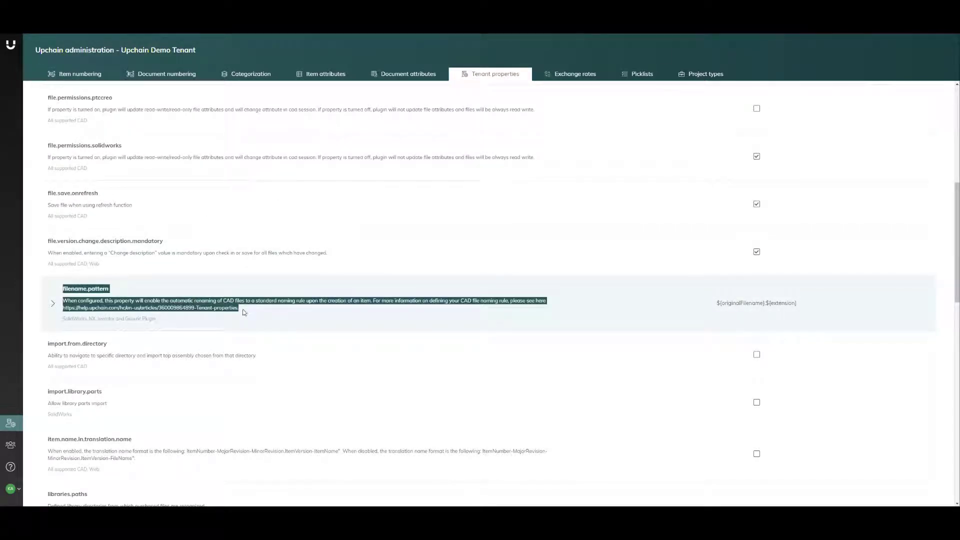
left_click(225, 325)
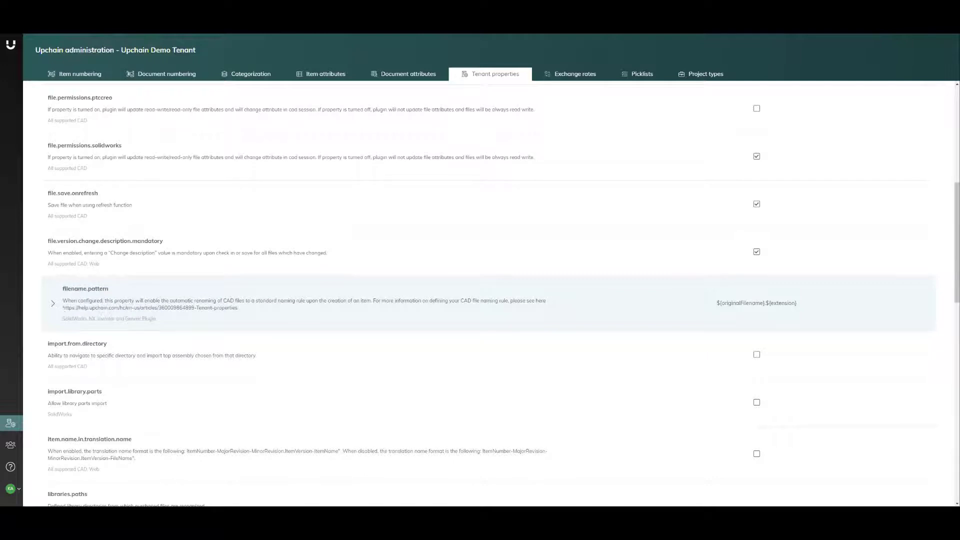
left_click_drag(62, 308, 238, 308)
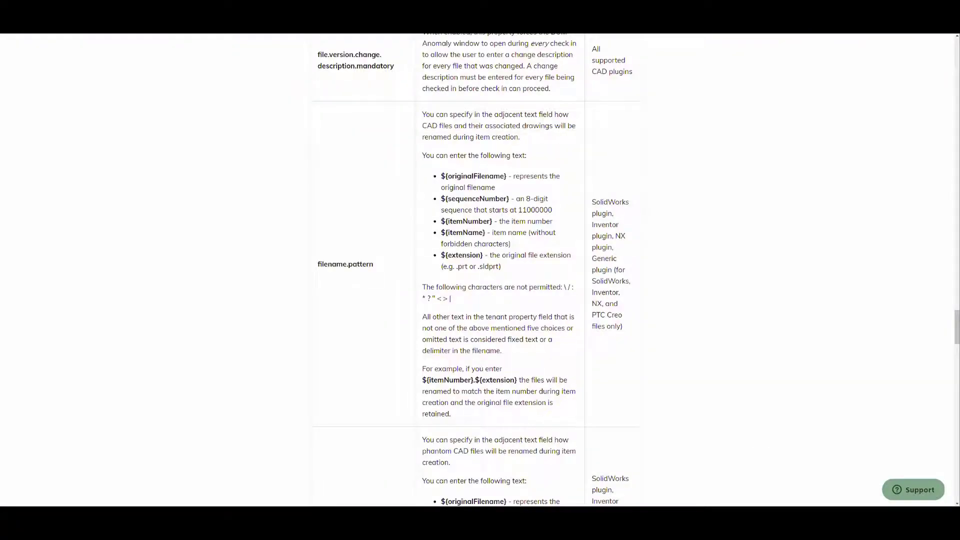
Highlight the filename.pattern explanation in the Help Center table.
left_click_drag(421, 114, 452, 414)
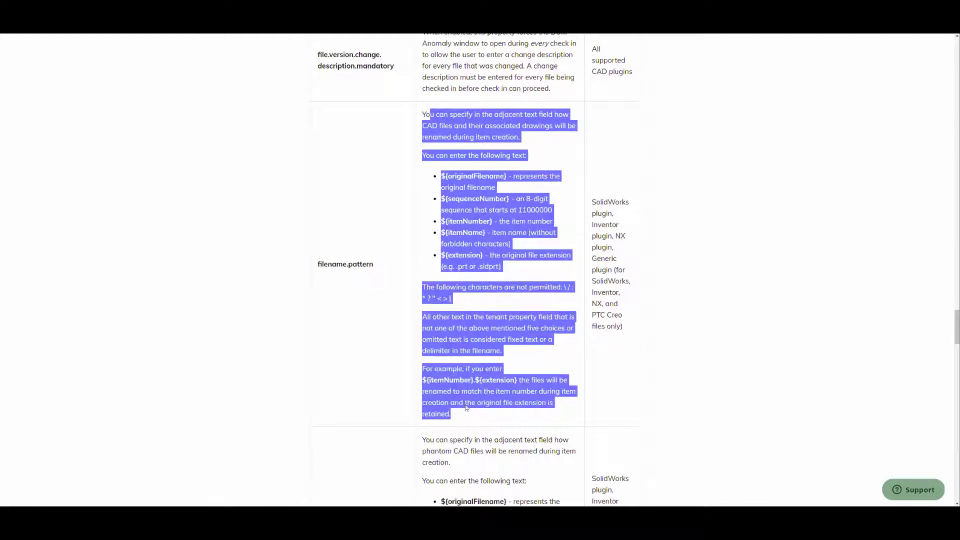
left_click(353, 340)
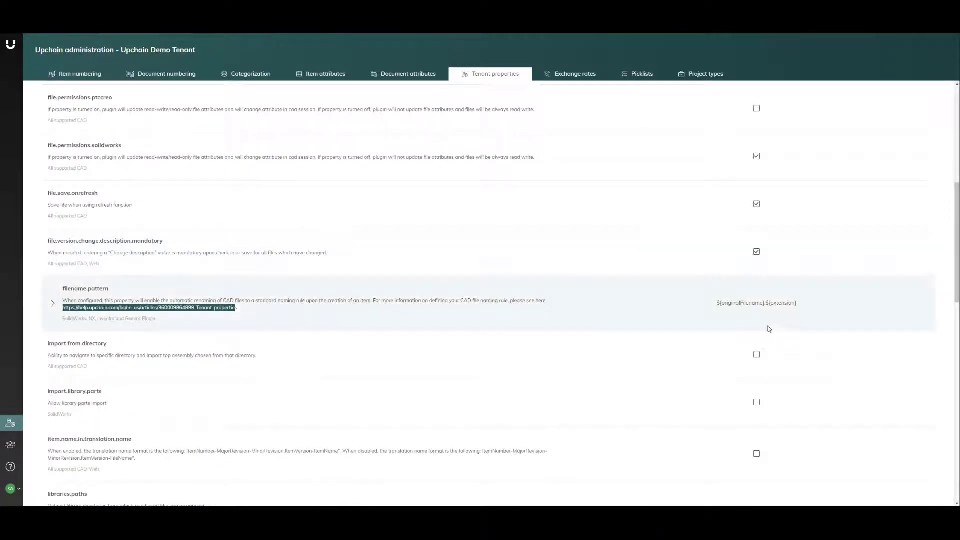
Select the ${originalFilename} variable in the filename.pattern value.
left_click(769, 329)
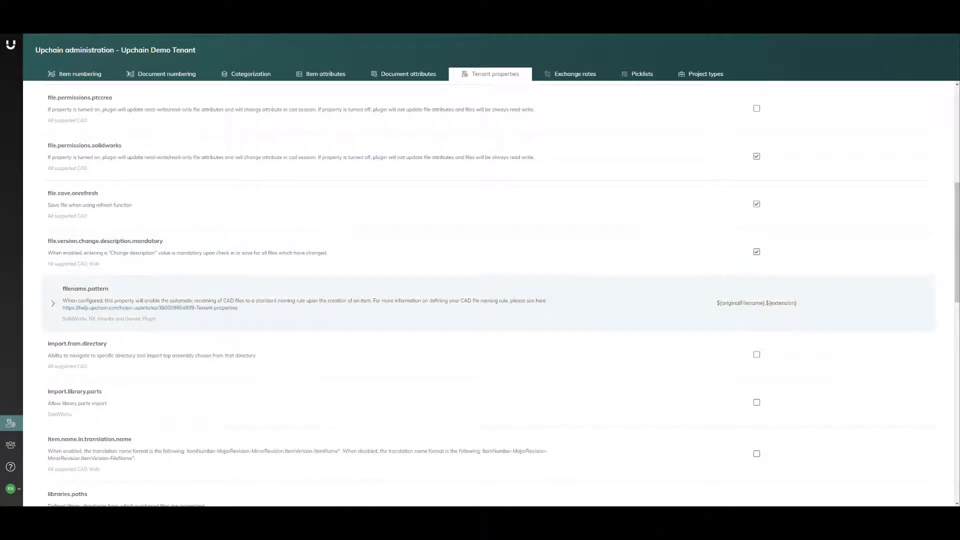
left_click_drag(722, 303, 763, 303)
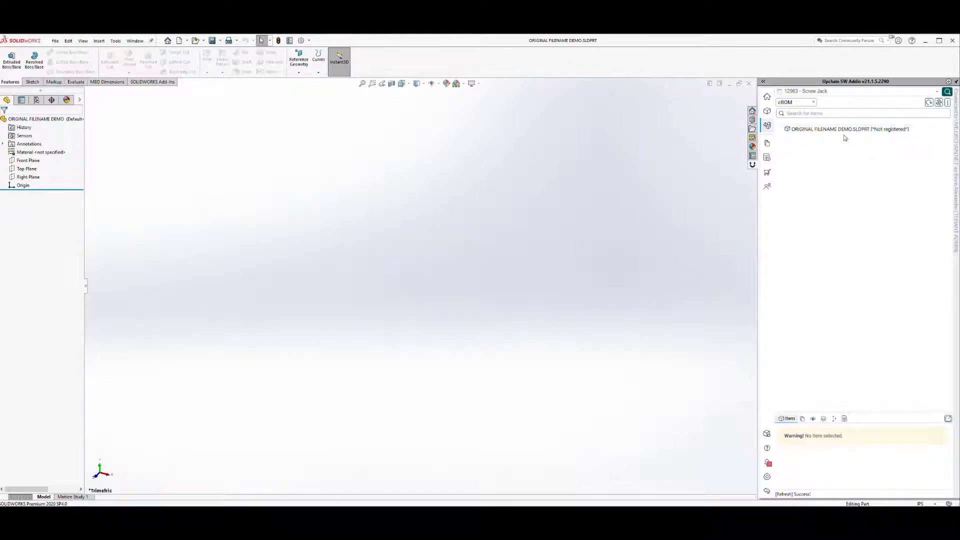
Create a new Upchain item for ORIGINAL FILENAME DEMO.SLDPRT in project 12963 - Screw Jack.
left_click(836, 129)
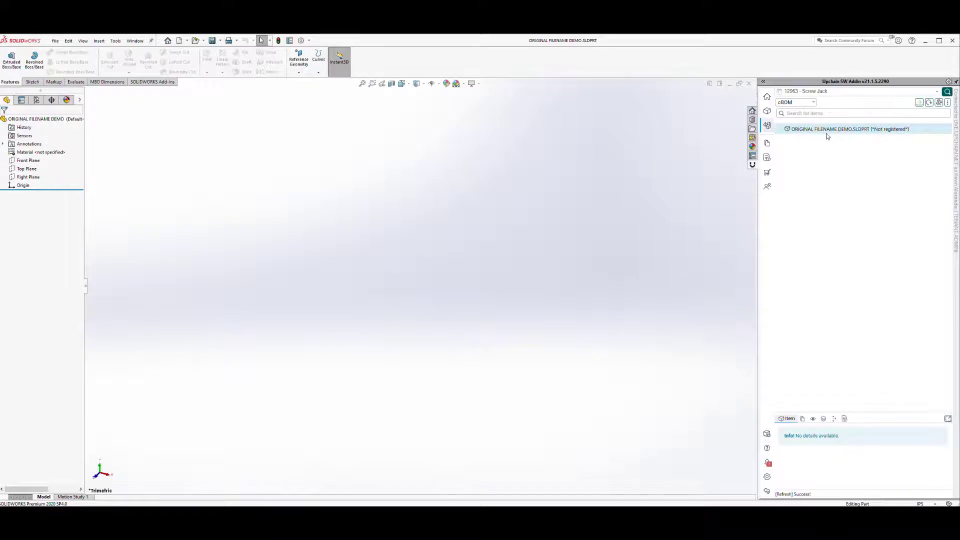
right_click(862, 132)
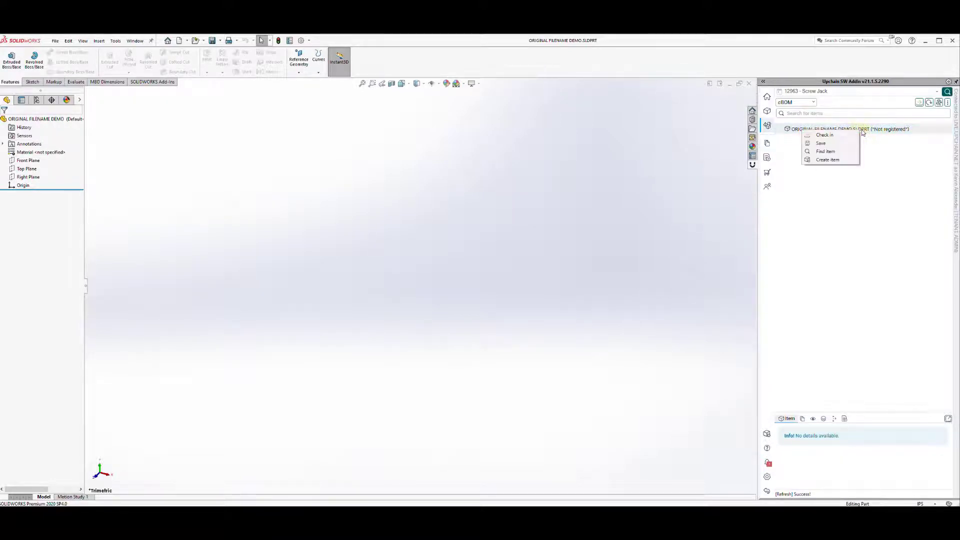
left_click(890, 131)
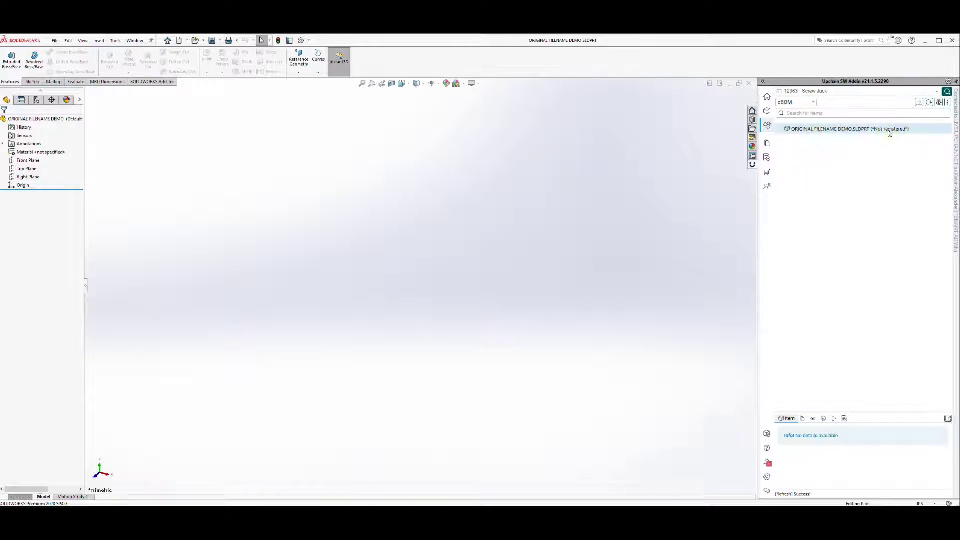
right_click(838, 130)
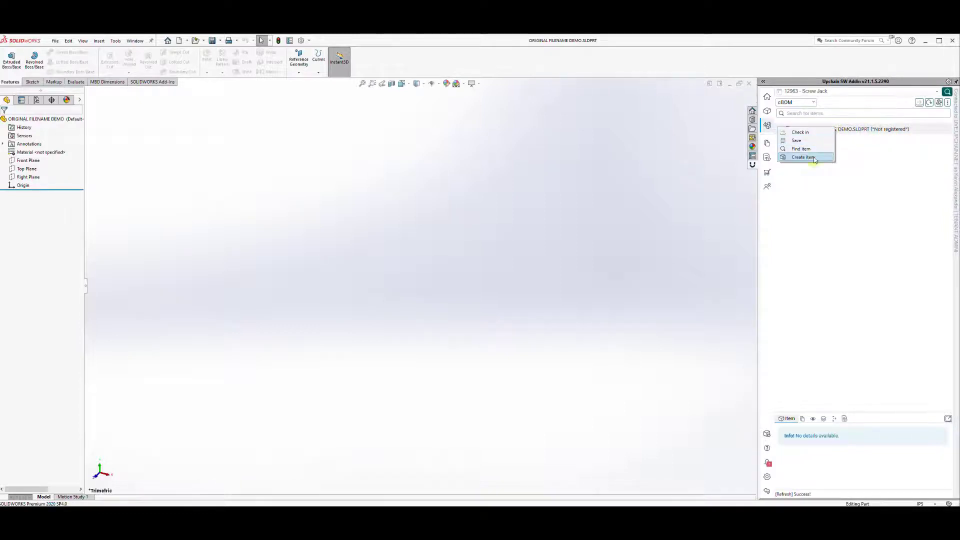
left_click(803, 157)
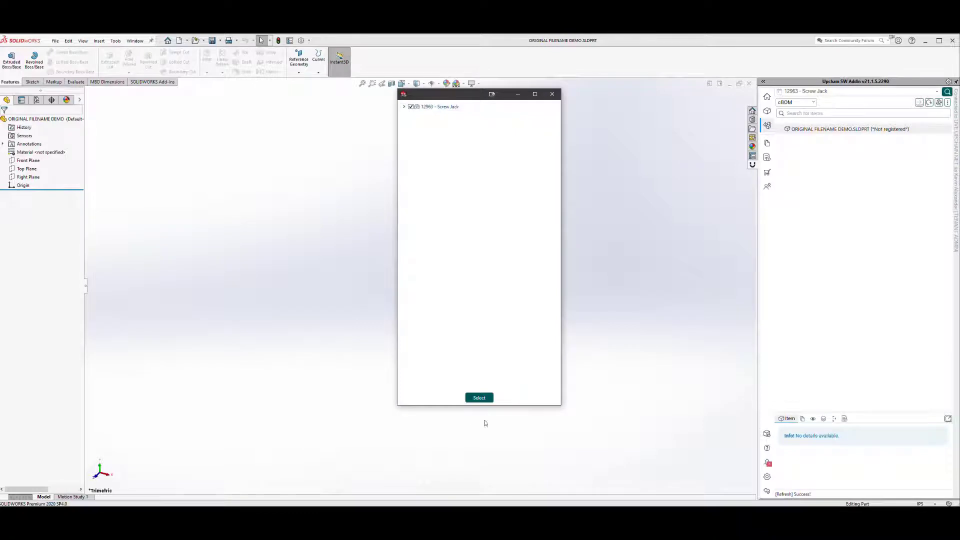
left_click(479, 398)
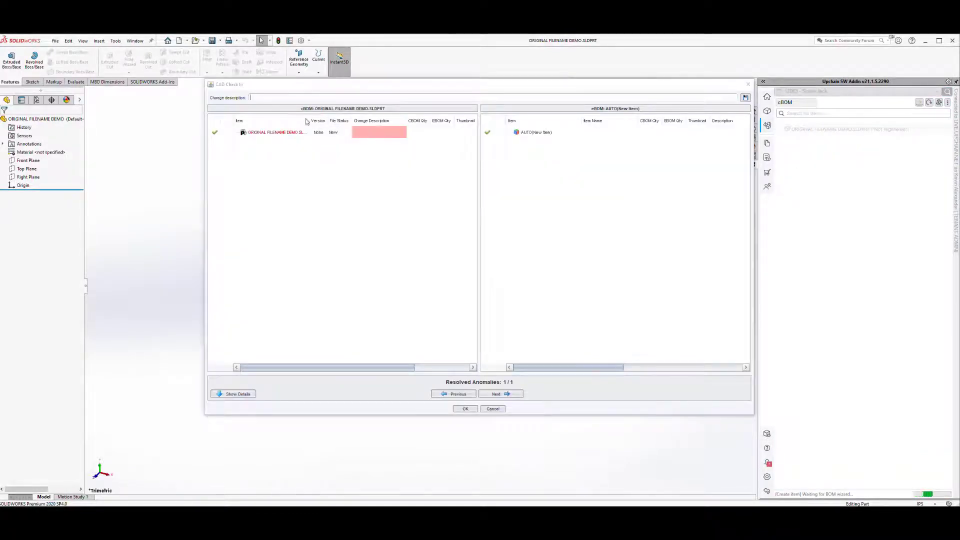
Check in the part with change description 'INITIAL CHECKIN'.
left_click(369, 133)
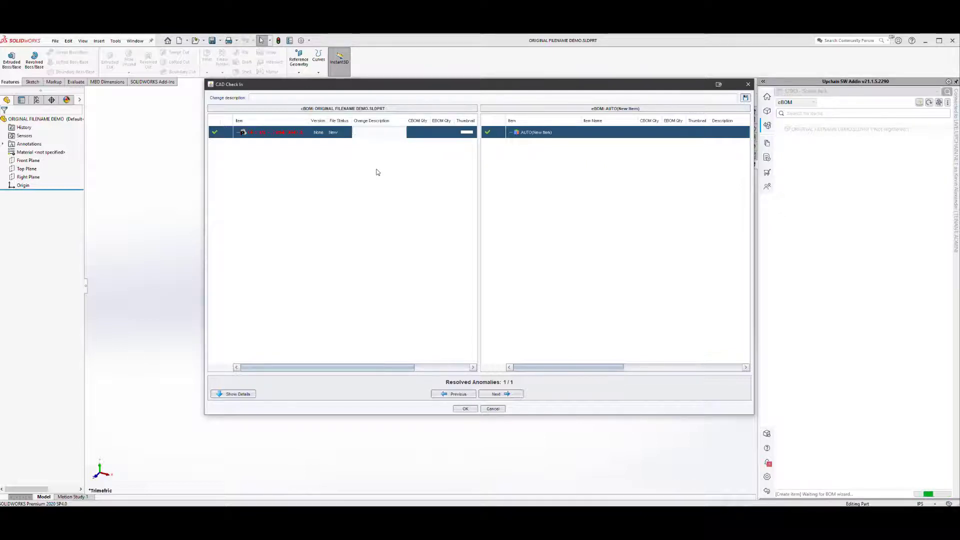
type("INITIAL CHECKIN")
key("Return")
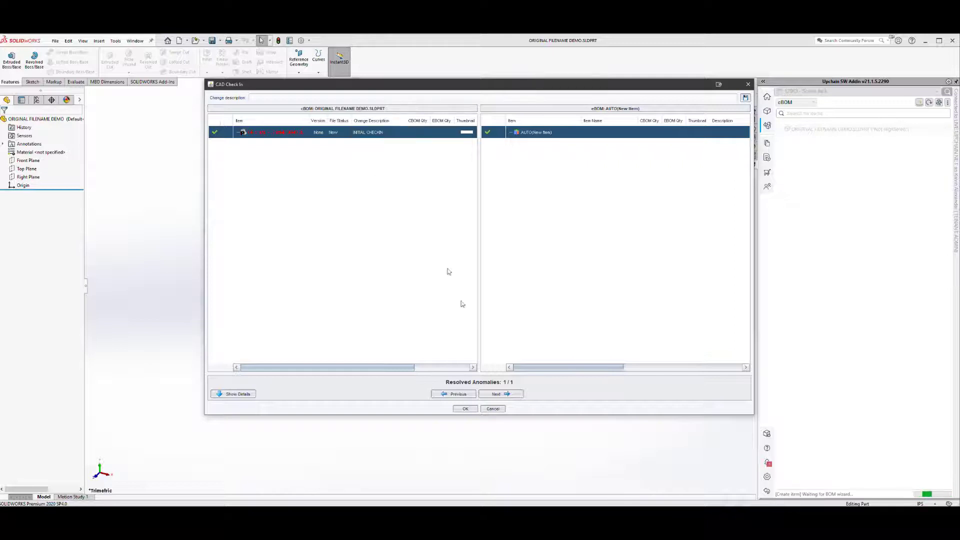
left_click(465, 408)
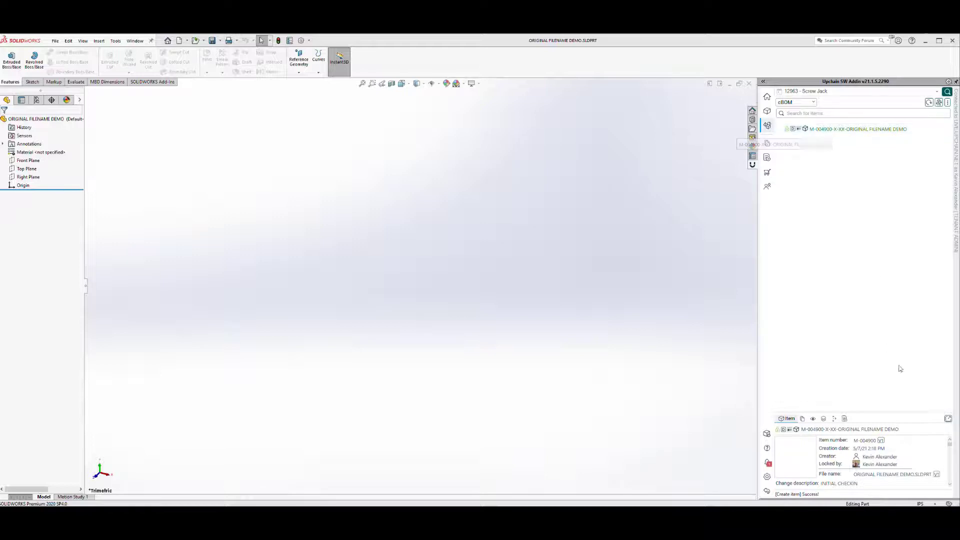
Enlarge the item details area and widen the Upchain add-in panel.
left_click_drag(888, 414, 894, 239)
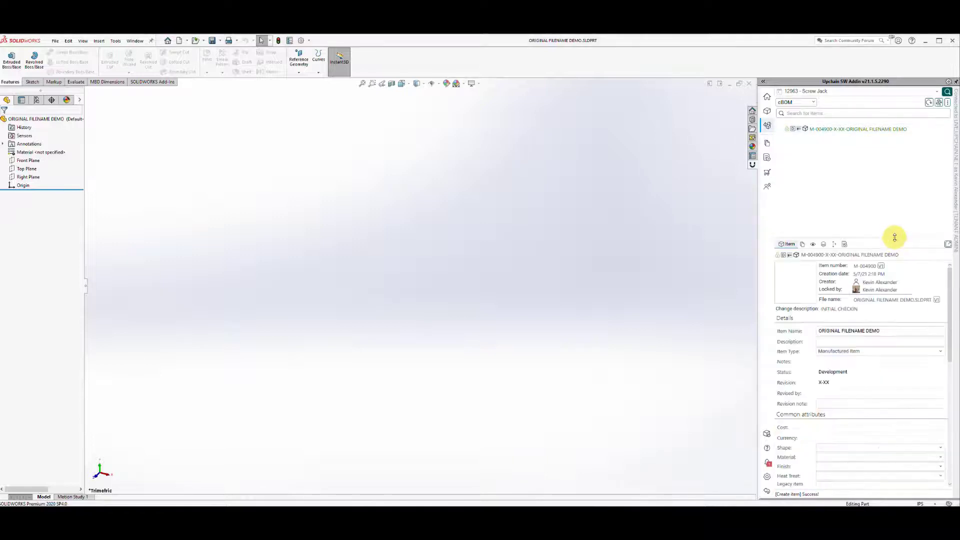
left_click_drag(757, 338, 719, 336)
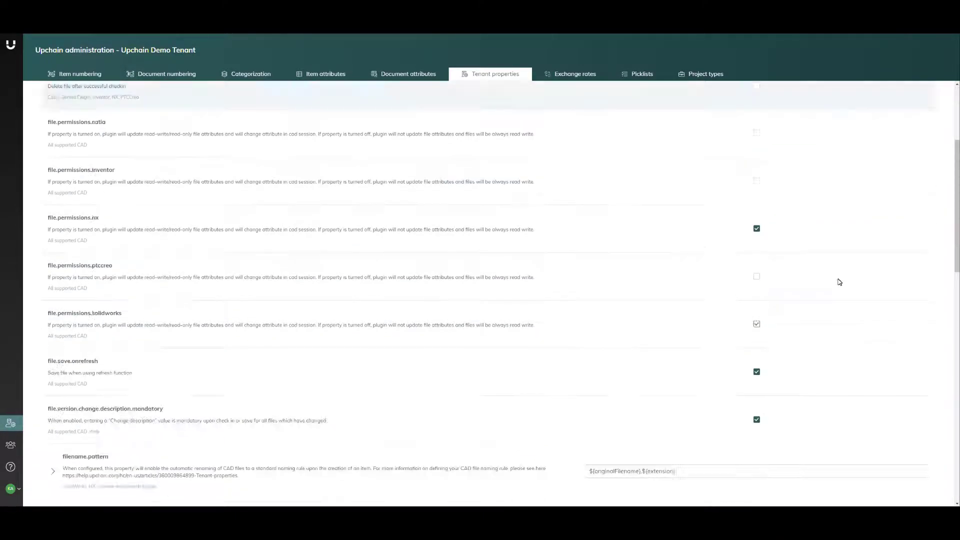
Replace originalFilename with itemNumber in the filename.pattern value and save it.
scroll(838, 279, "down", 4)
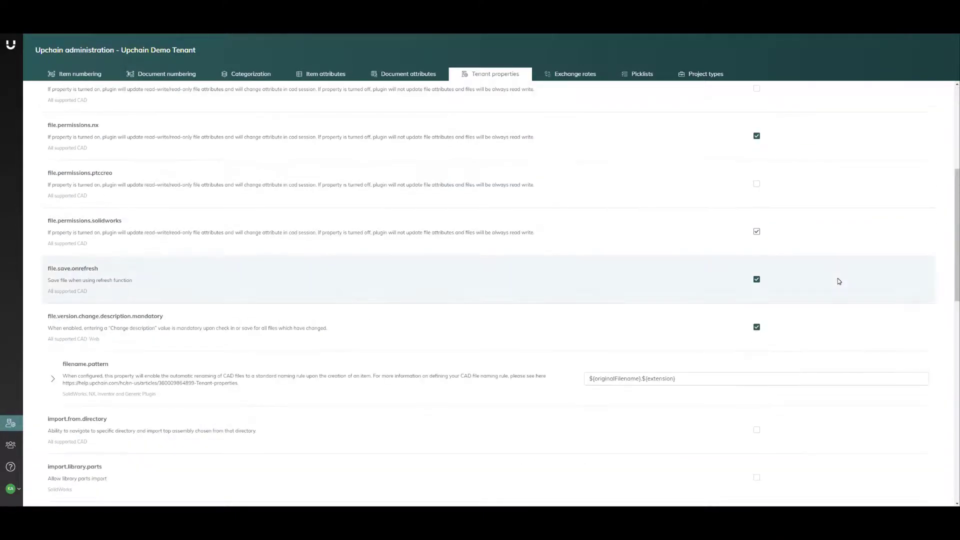
left_click(639, 266)
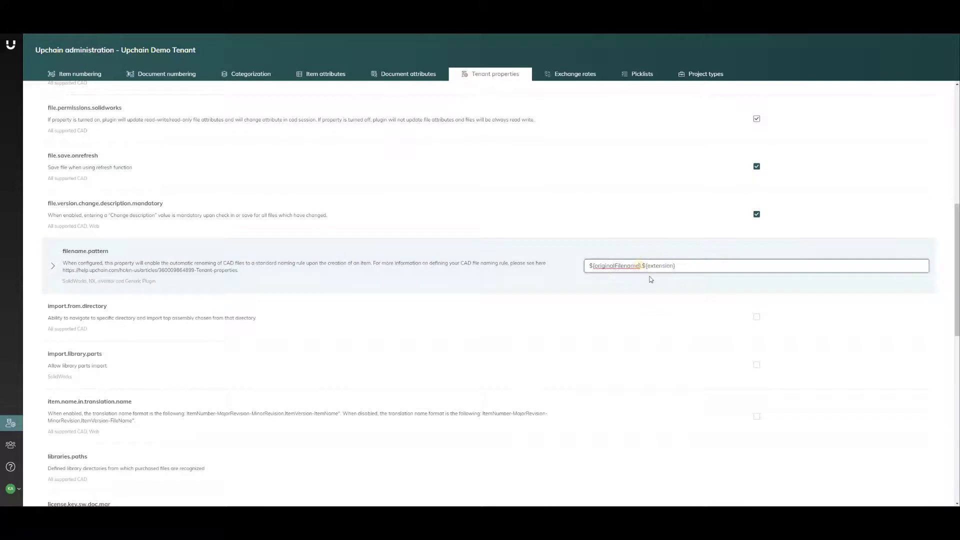
key("BackSpace")
key("BackSpace")
key("BackSpace")
key("BackSpace")
key("BackSpace")
key("BackSpace")
key("BackSpace")
key("BackSpace")
key("BackSpace")
key("BackSpace")
key("BackSpace")
key("BackSpace")
key("BackSpace")
key("BackSpace")
key("BackSpace")
key("BackSpace")
type("itemNumber")
scroll(885, 138, "up", 8)
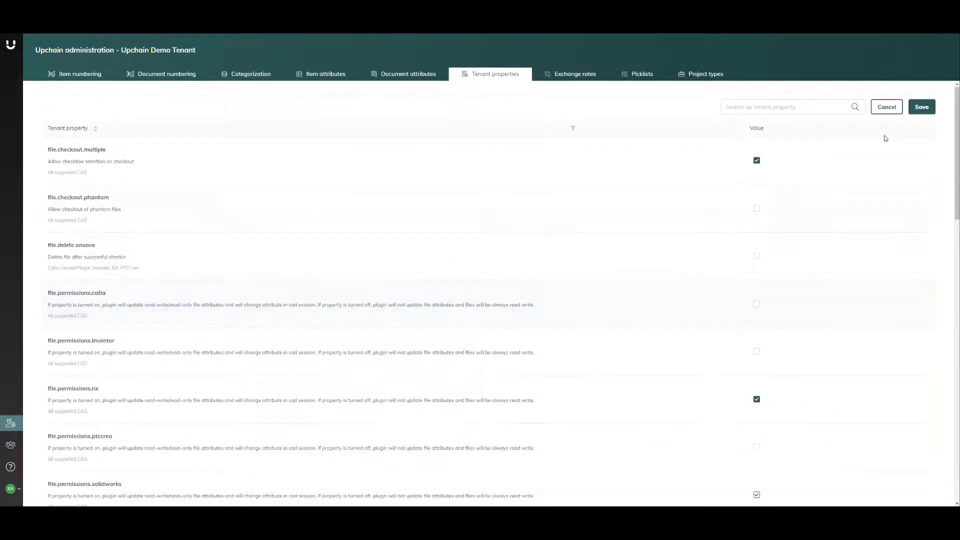
left_click(921, 106)
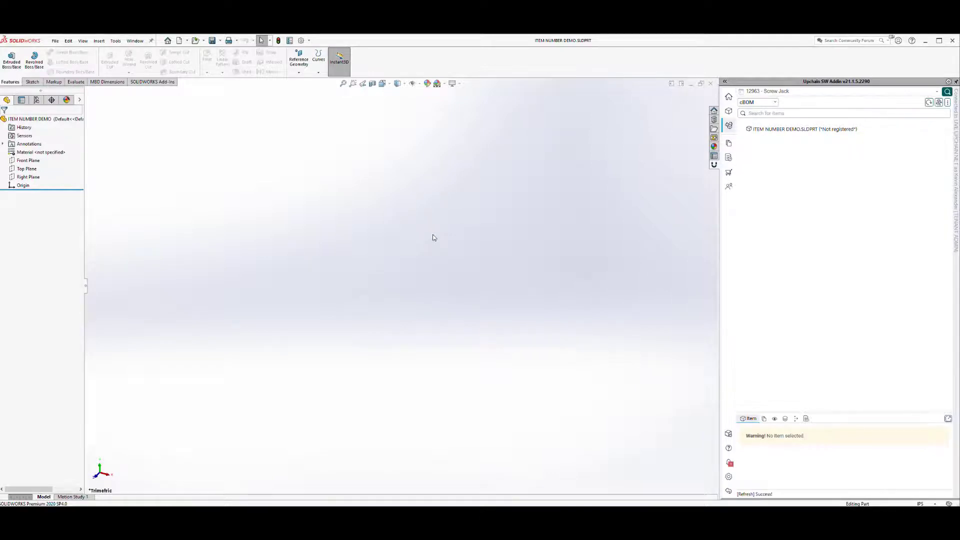
Create an item for ITEM NUMBER DEMO in Screw Jack and check it in with 'INITIAL CHECKIN'.
left_click(809, 131)
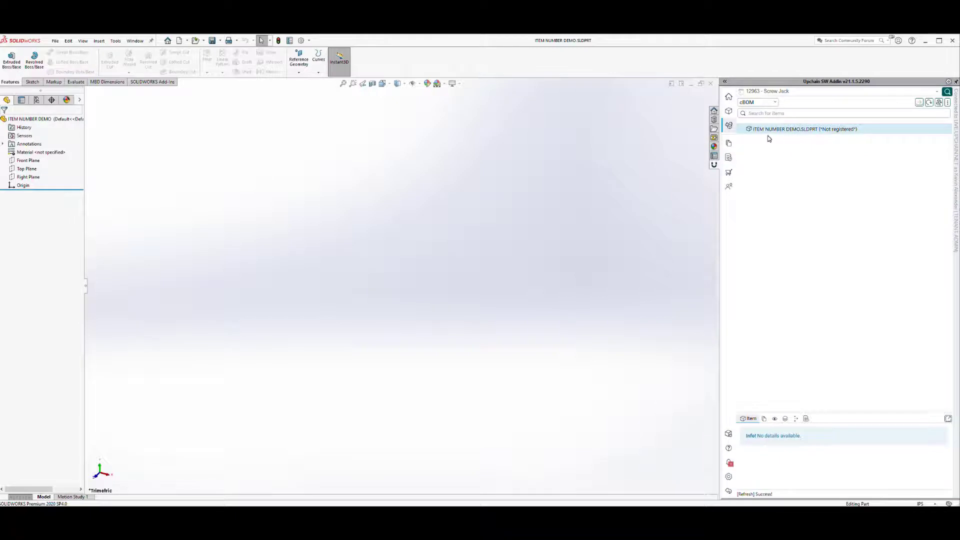
right_click(814, 131)
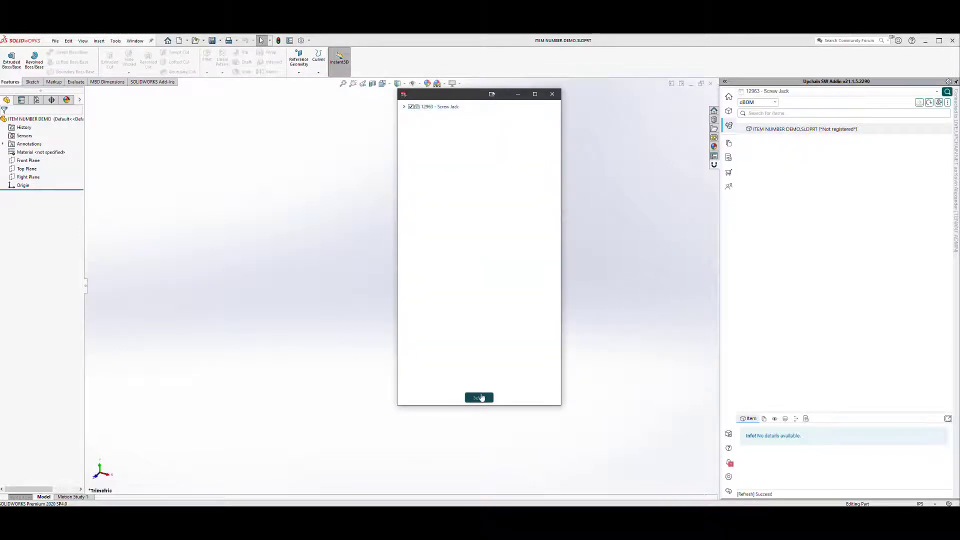
left_click(479, 397)
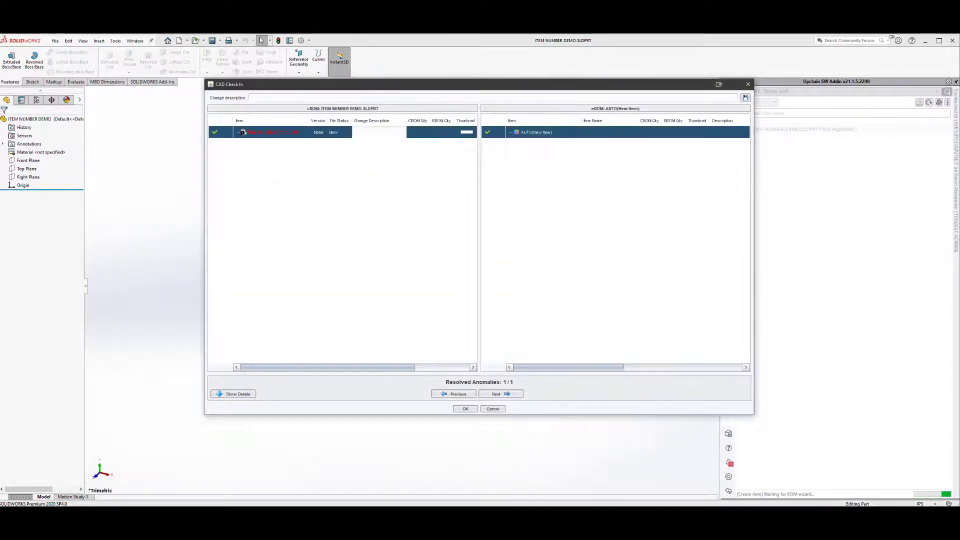
type("INITIAL CHE")
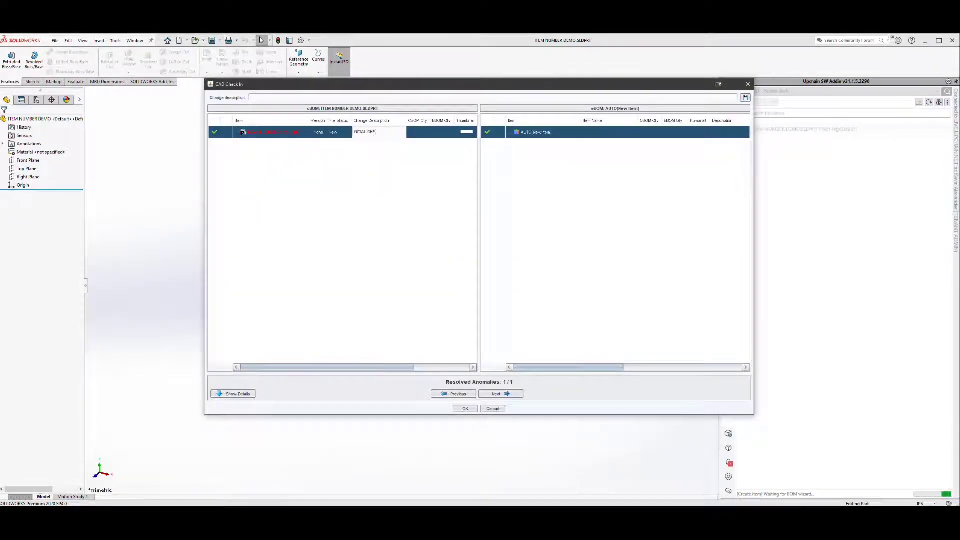
type("CKIN")
key("Return")
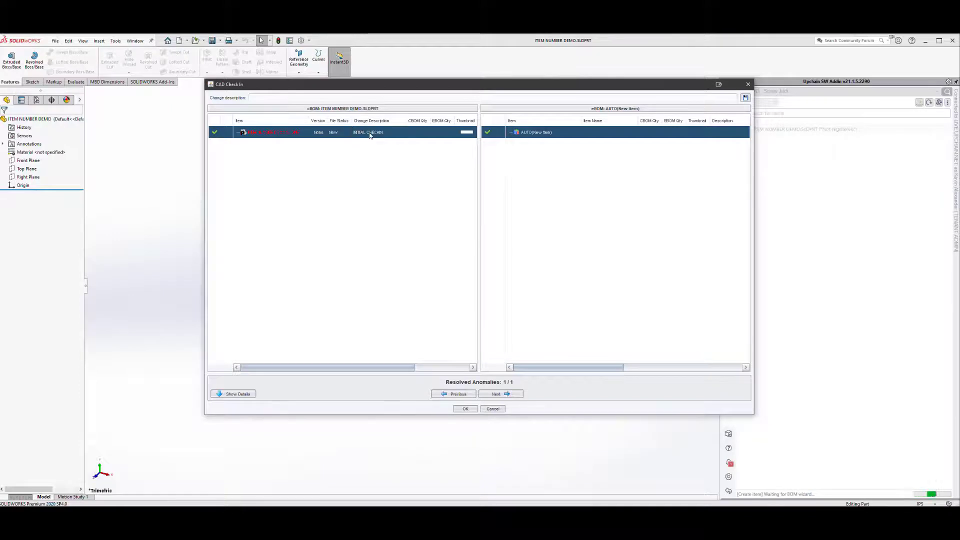
left_click(465, 409)
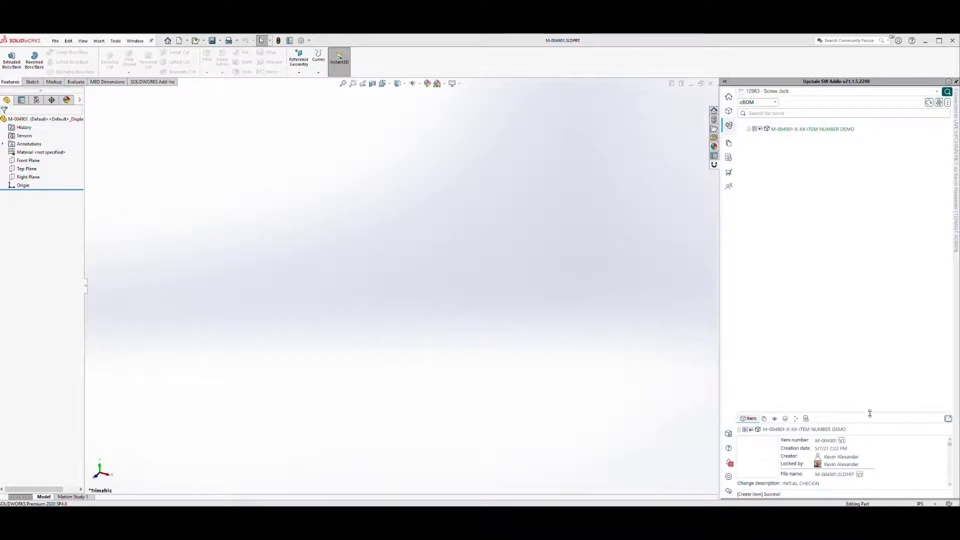
Enlarge the Item details pane to show the new file name M-004901.SLDPRT.
left_click_drag(870, 413, 862, 264)
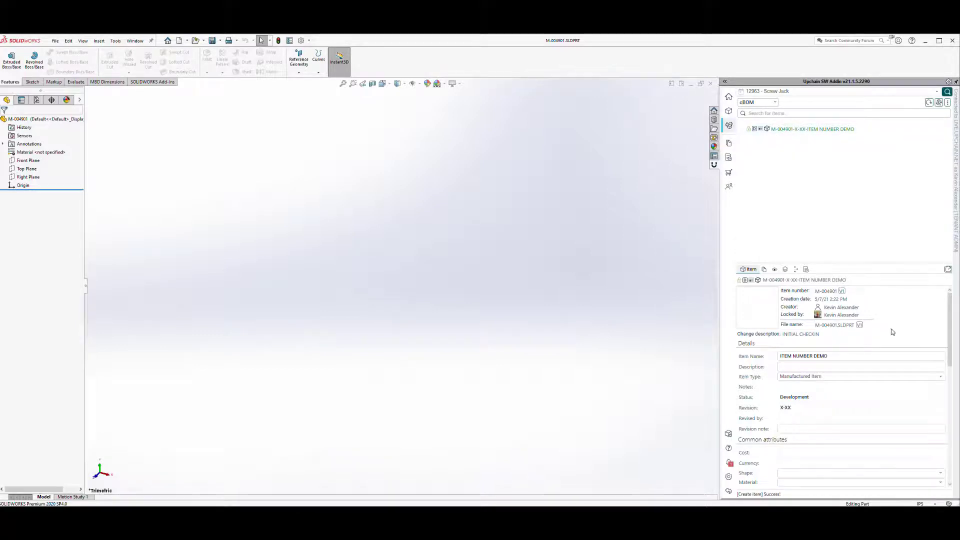
left_click(871, 328)
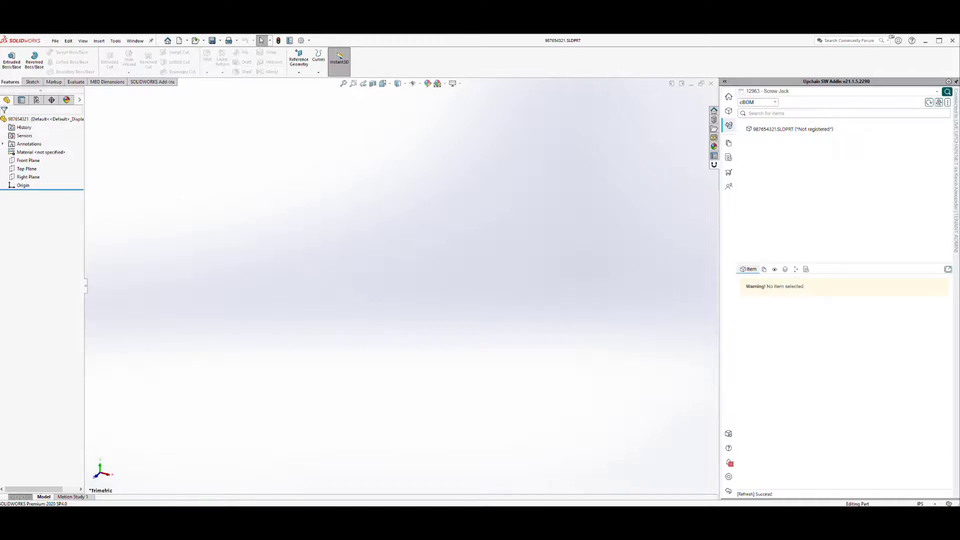
Choose Create item for the unregistered 987654321.SLDPRT part to bring up the Screw Jack project BOM.
left_click(780, 130)
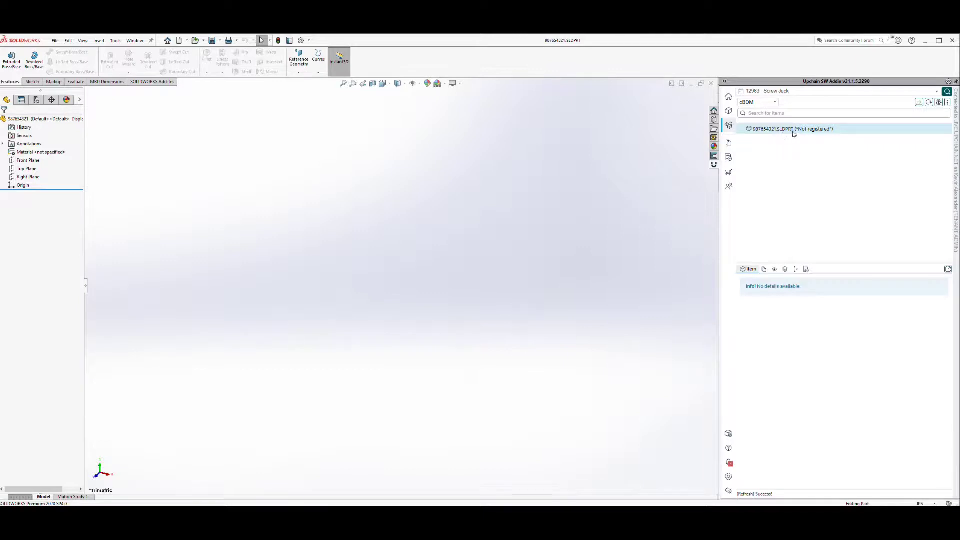
right_click(793, 133)
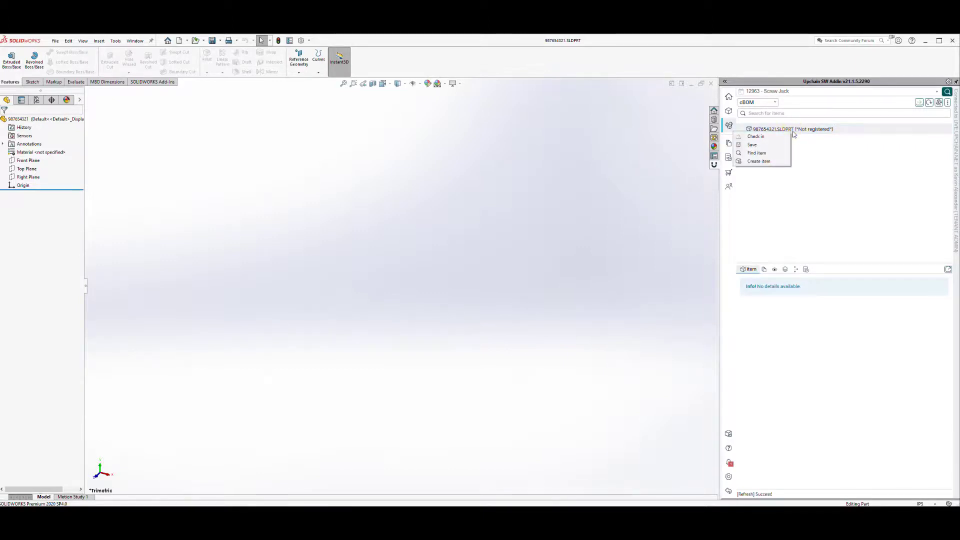
left_click(770, 162)
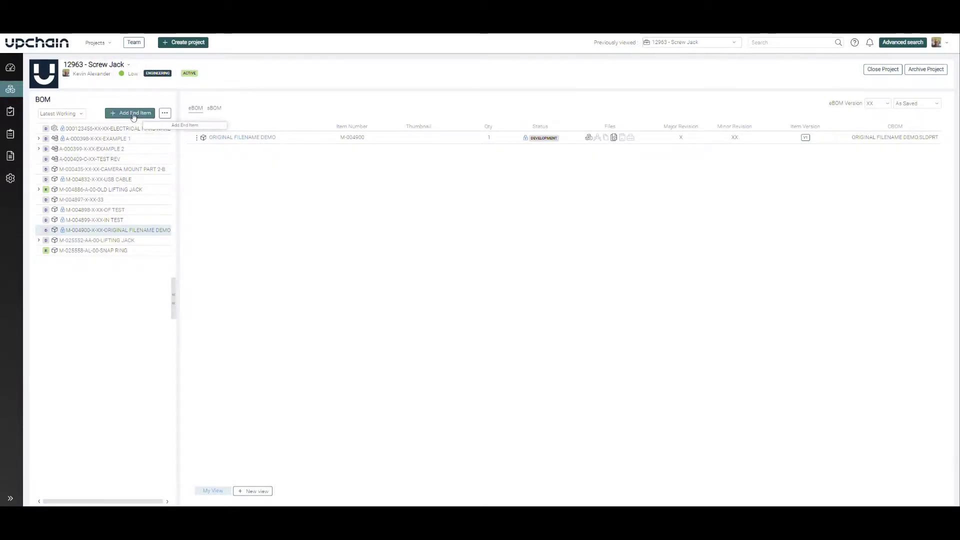
Open the LIFTING JACK item's actions in the BOM and dismiss them without choosing anything.
left_click(121, 240)
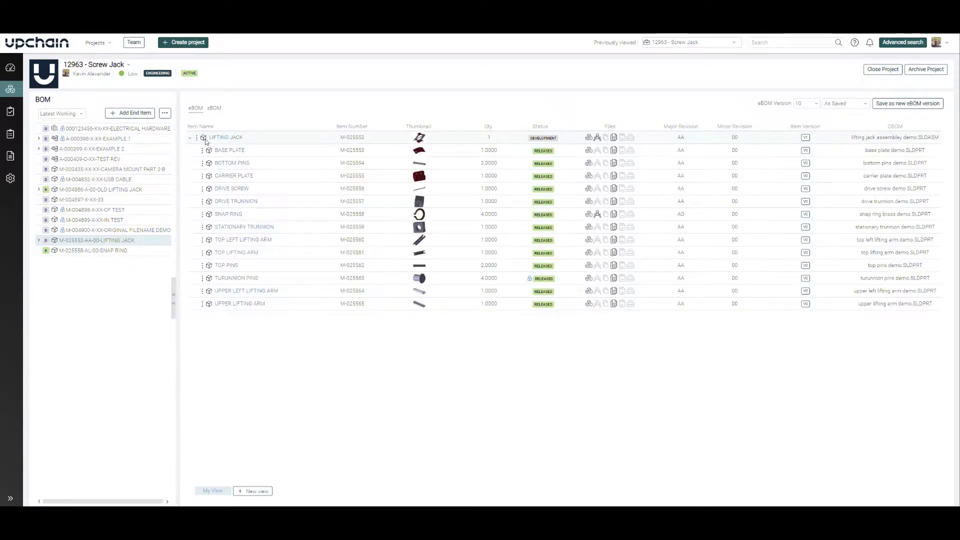
left_click(205, 137)
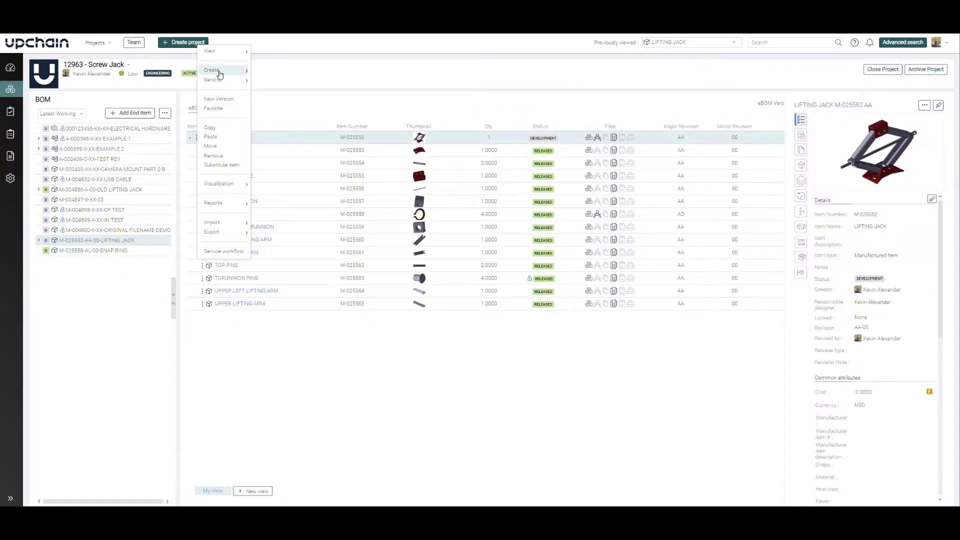
left_click(156, 342)
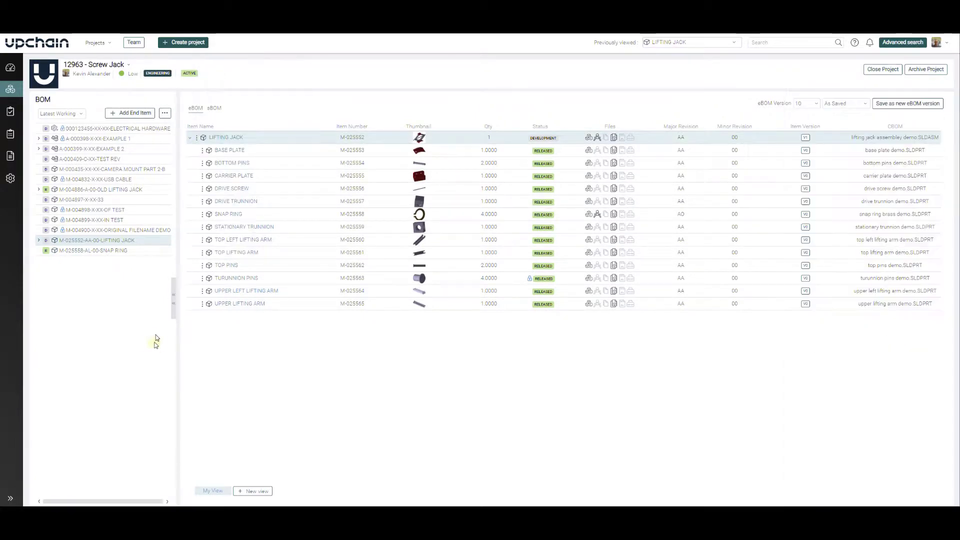
Start a new end item of type COTS Electrical Hardware with sequence number 987654321.
left_click(130, 113)
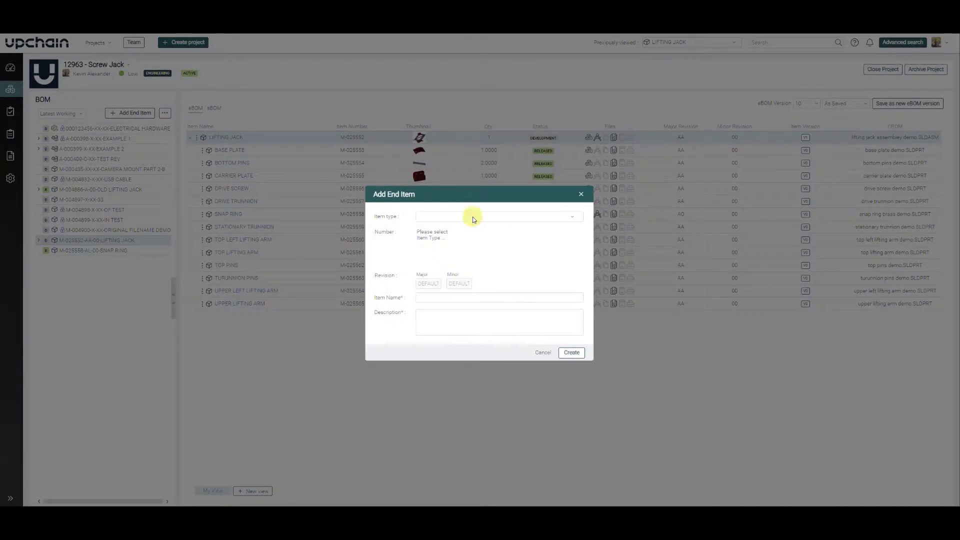
left_click(472, 217)
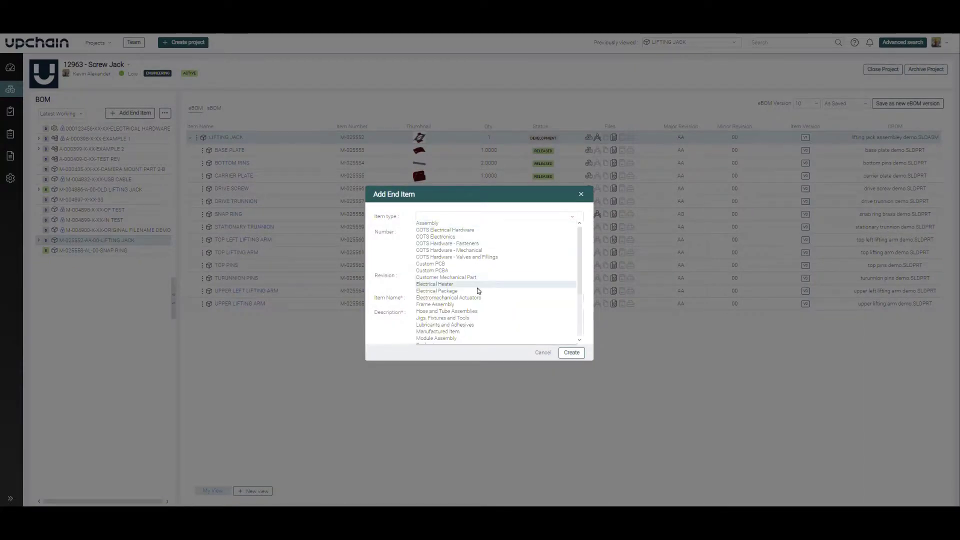
scroll(477, 285, "down", 3)
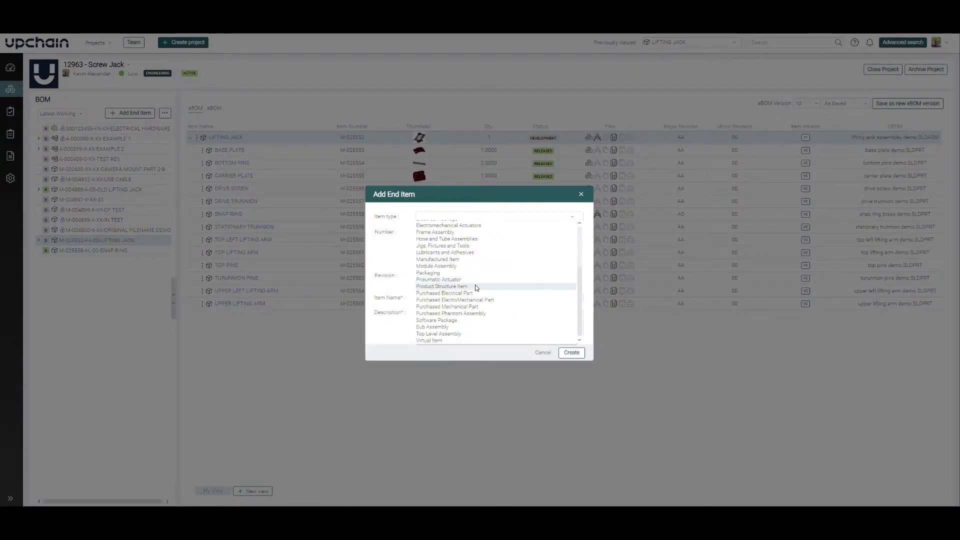
scroll(476, 286, "up", 3)
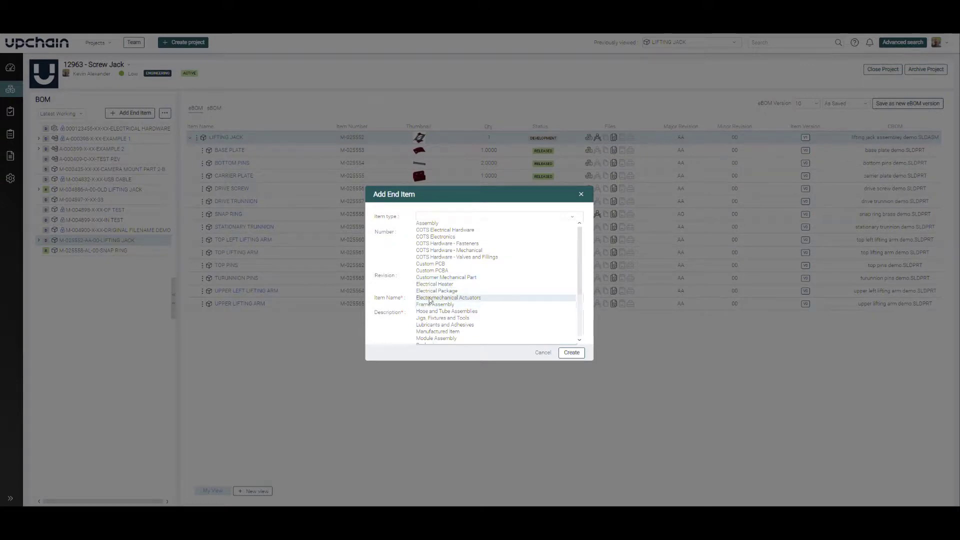
left_click(440, 229)
left_click(431, 240)
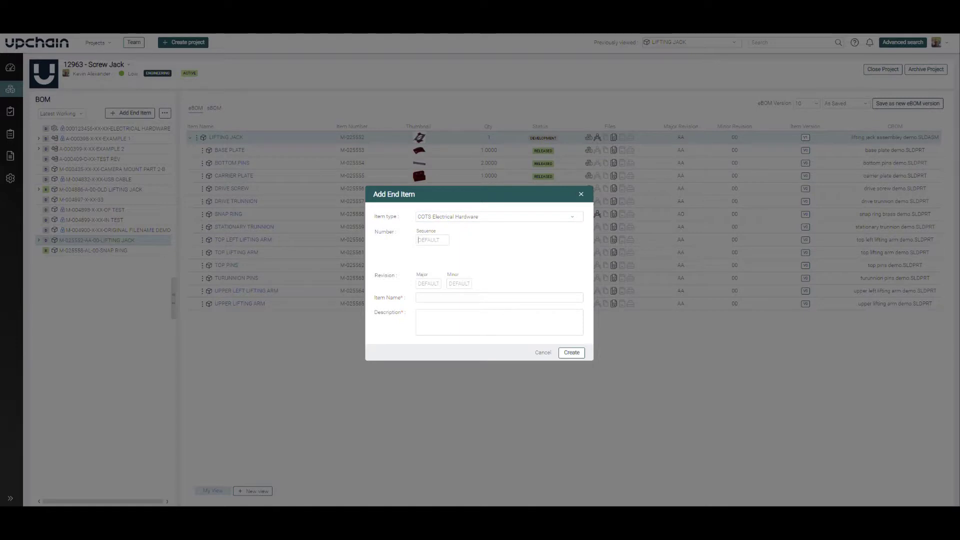
type("987654321")
left_click_drag(419, 240, 453, 242)
left_click_drag(418, 241, 453, 242)
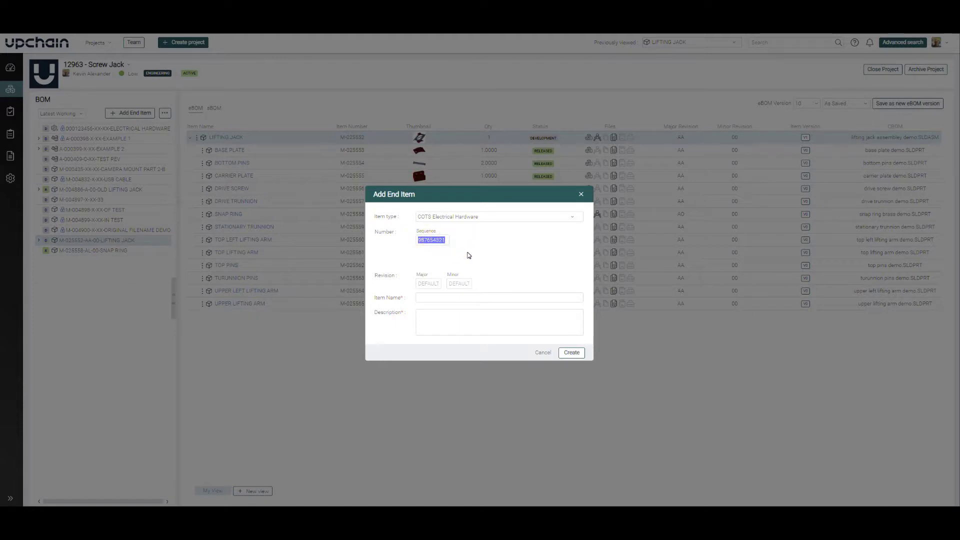
Give the end item name and description NEW PART, create it, and open it.
left_click(435, 298)
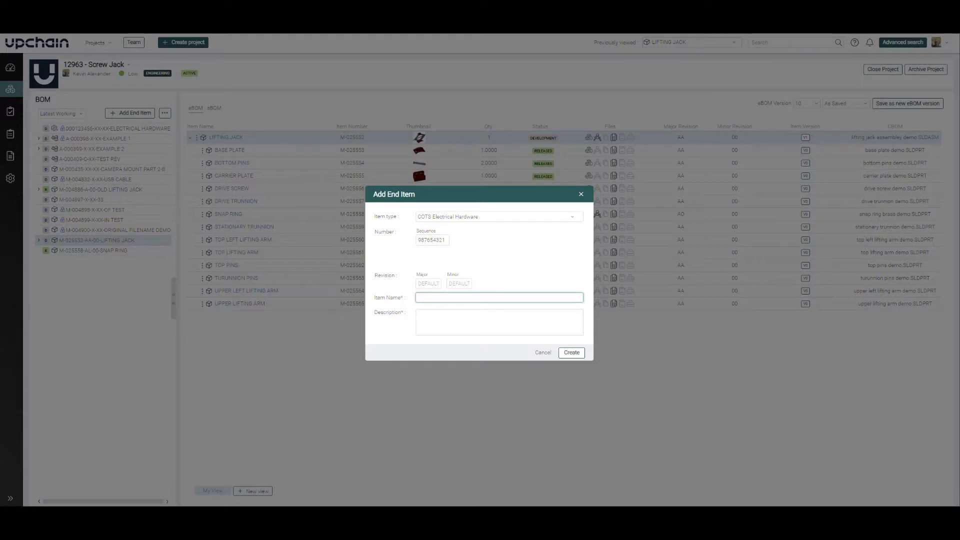
type("NEW PART")
left_click(420, 314)
type("NEW PART")
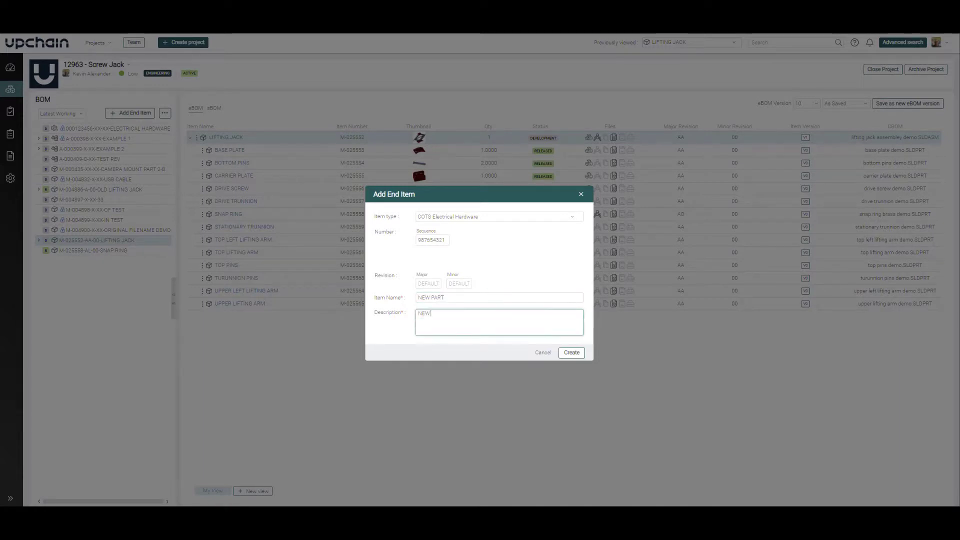
left_click(572, 352)
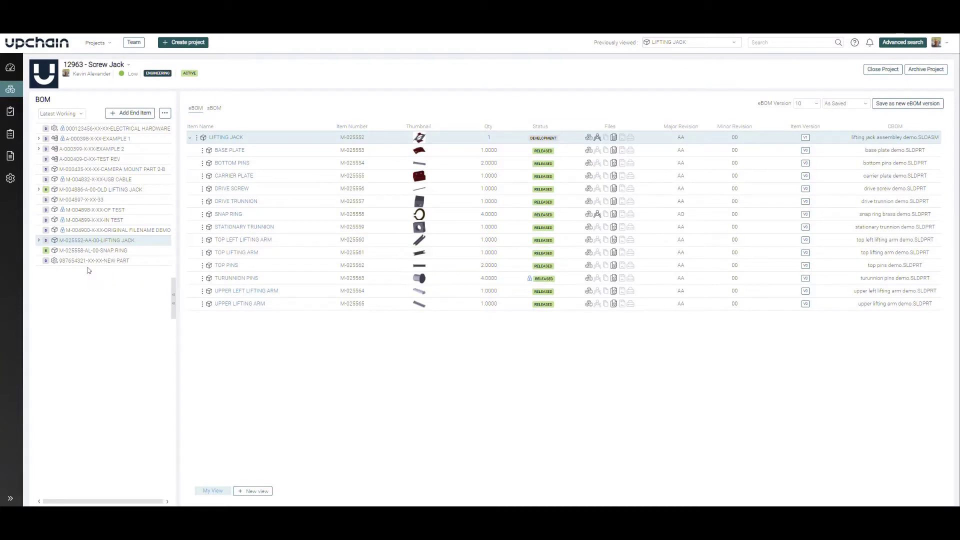
left_click(85, 261)
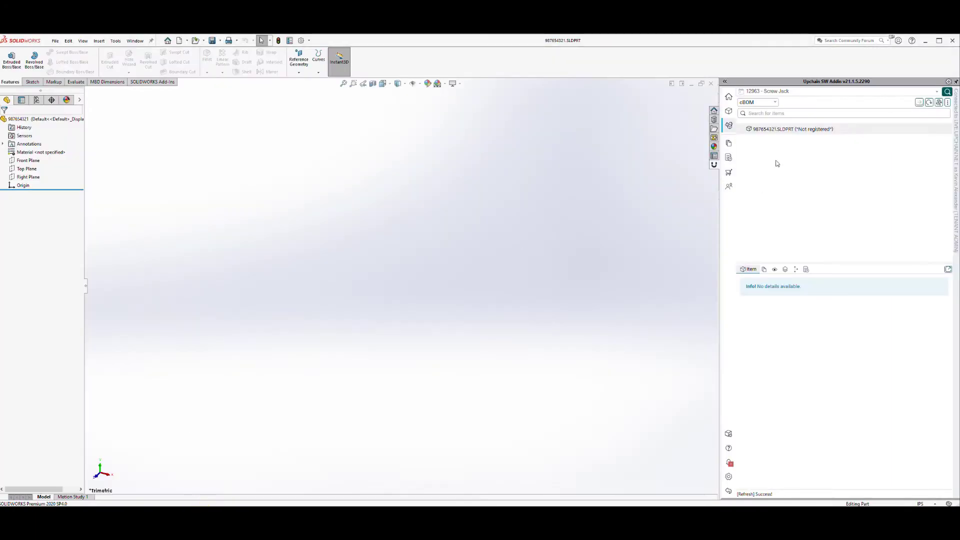
Find the existing item by Item number 987654321 and link the part to 987654321 NEW PART.
right_click(791, 131)
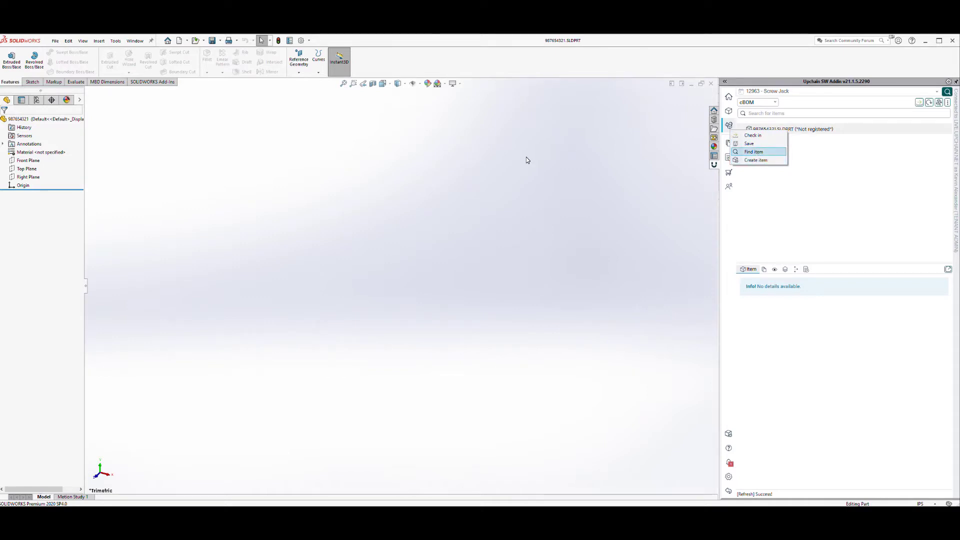
key("Return")
left_click(480, 151)
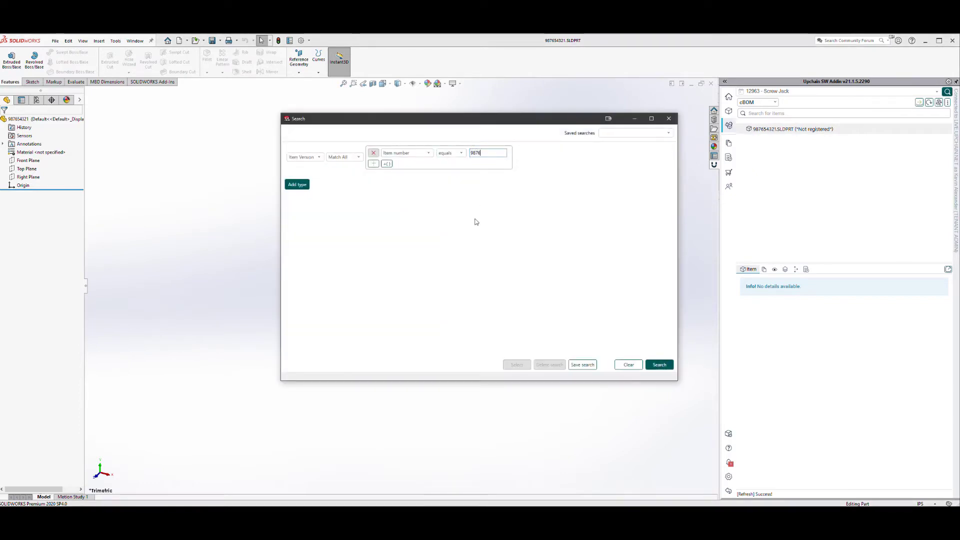
type("987654321")
left_click(660, 365)
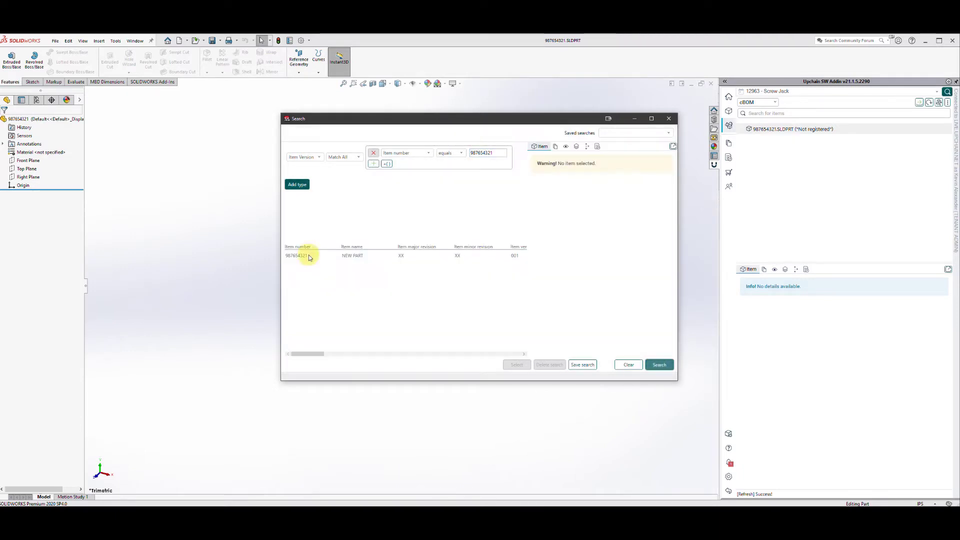
left_click(308, 255)
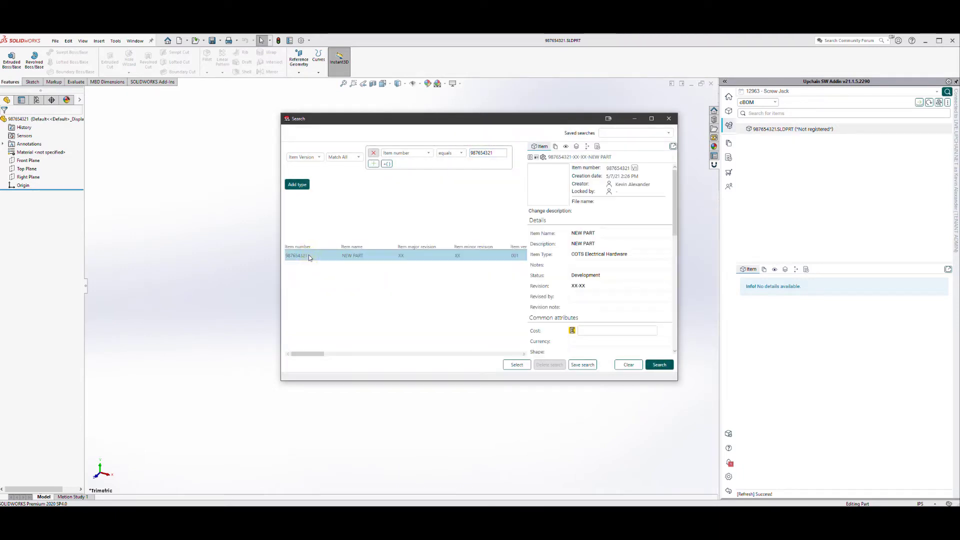
left_click(509, 366)
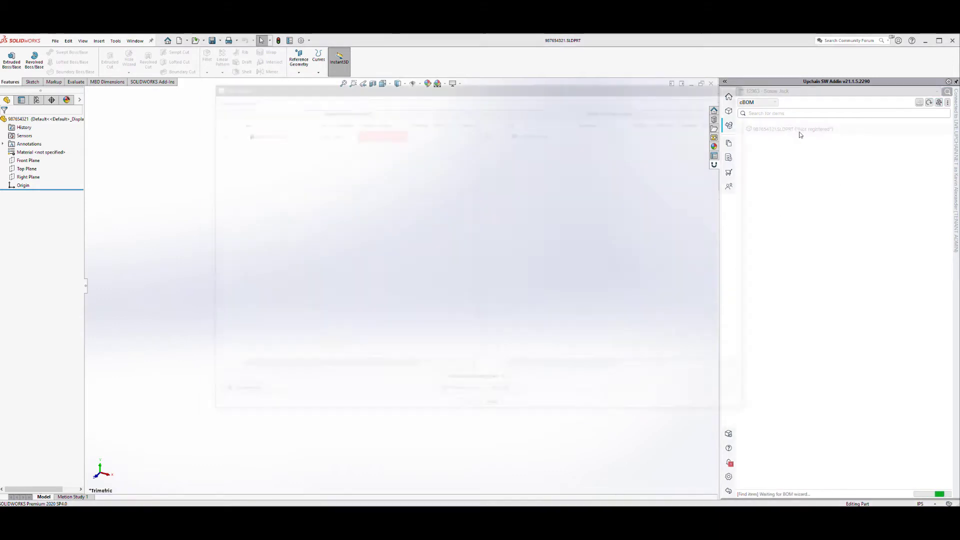
Enter change description CHECKIN in CAD Check In and confirm the check-in.
left_click(397, 131)
type("CHECKING")
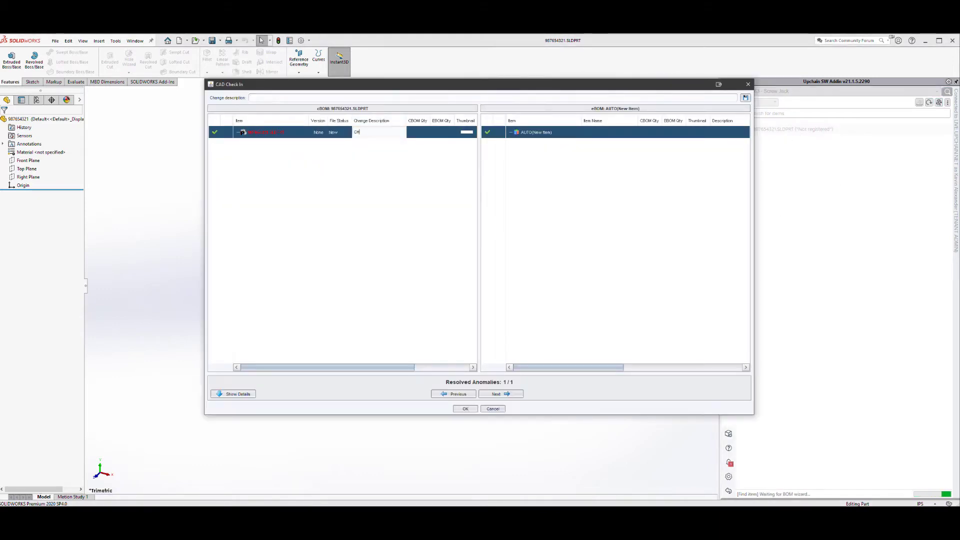
key("BackSpace")
left_click(488, 214)
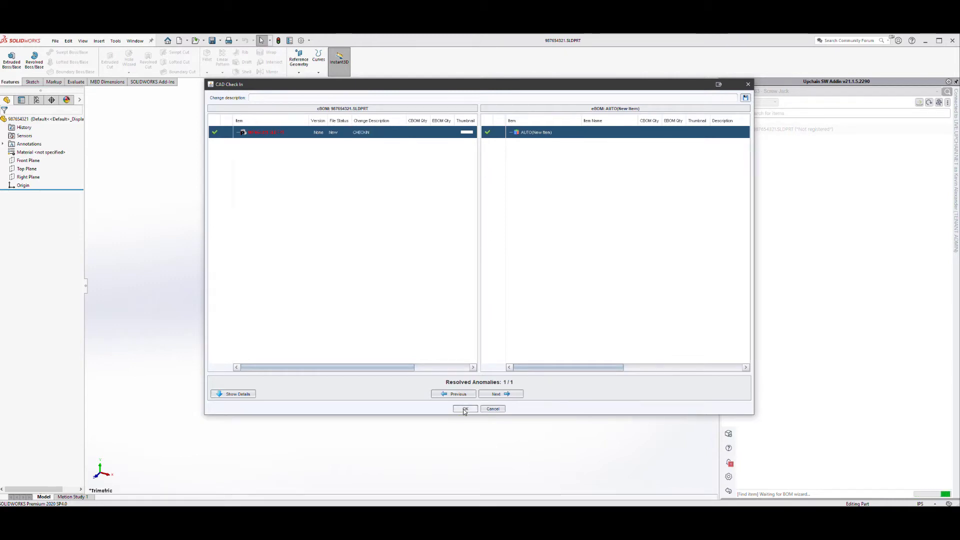
left_click(464, 408)
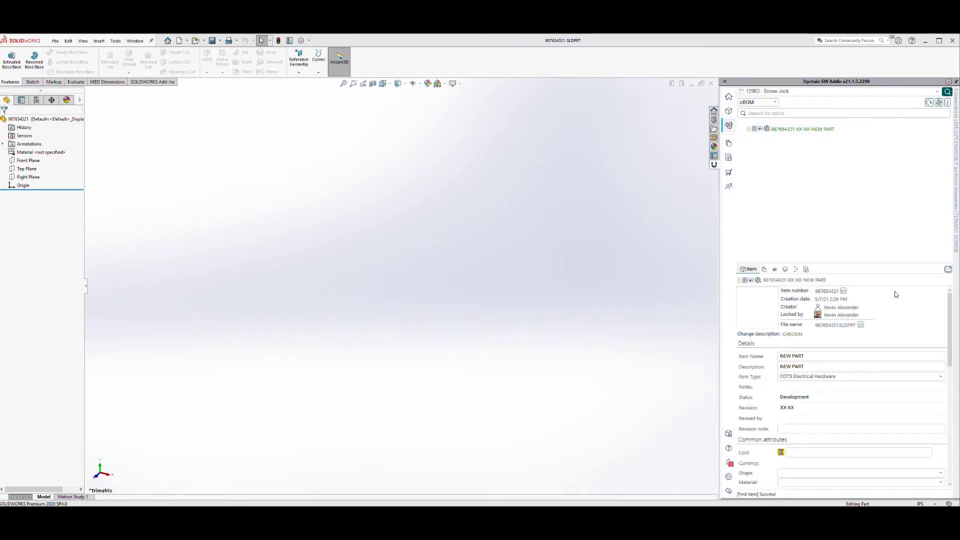
double_click(818, 325)
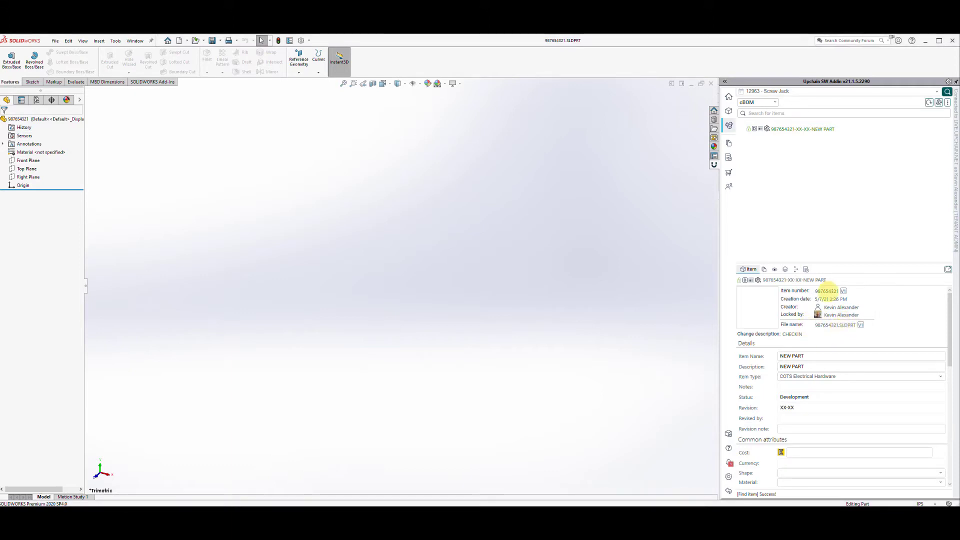
left_click_drag(815, 290, 828, 305)
left_click(829, 290)
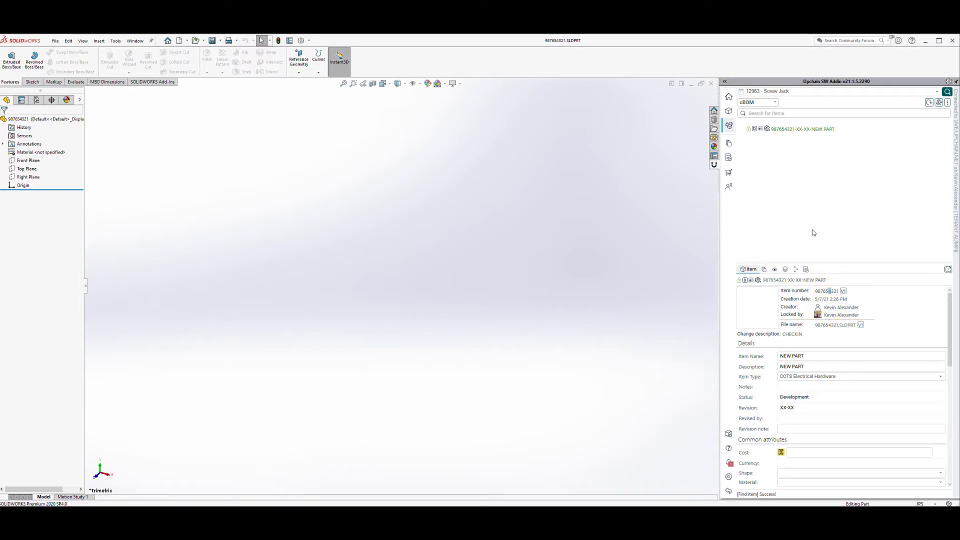